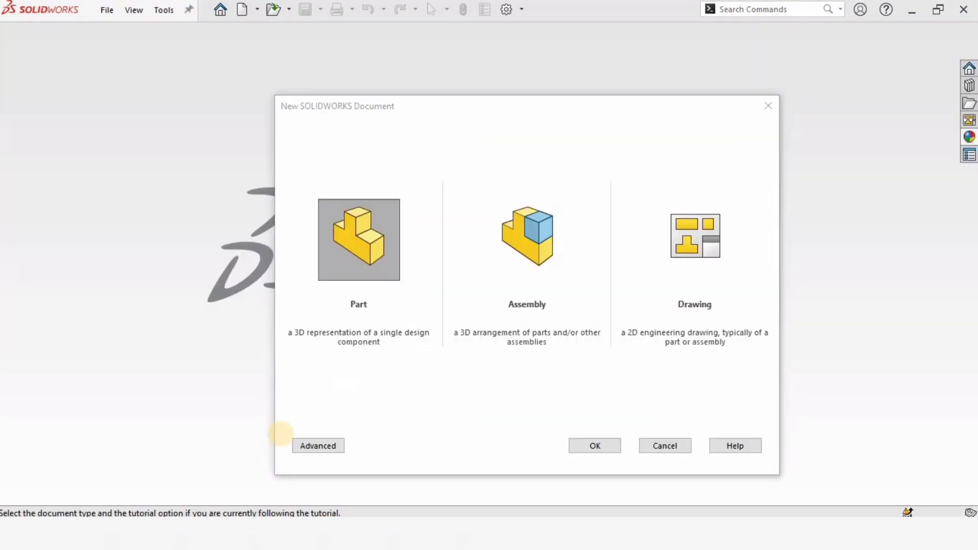
# - Create a new part document and start a sketch on the Top Plane
pyautogui.click(375, 258)
pyautogui.click(593, 446)
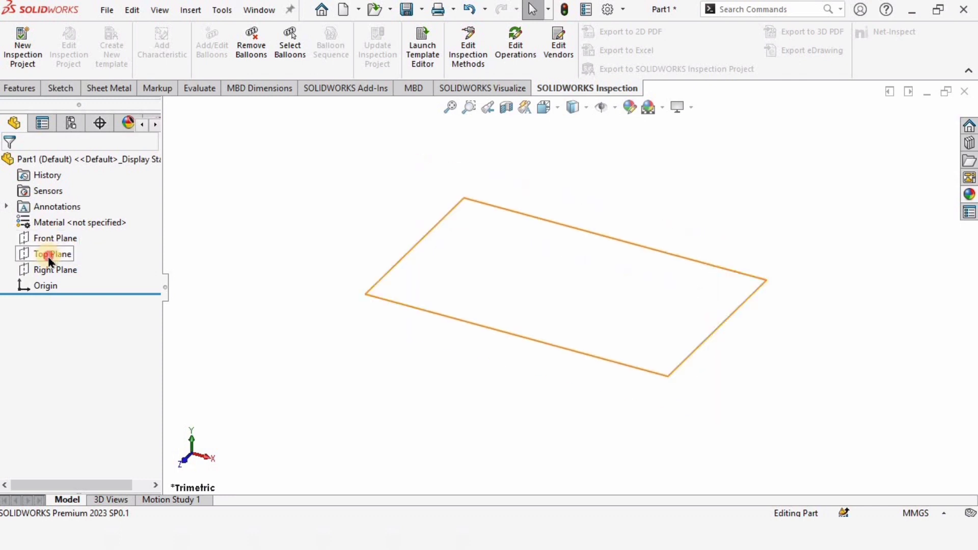
pyautogui.click(64, 259)
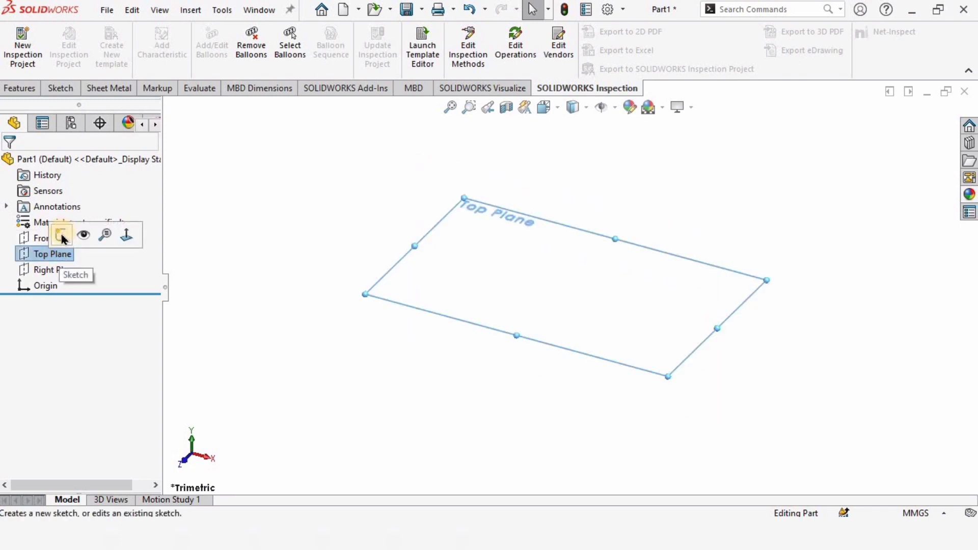
pyautogui.click(61, 235)
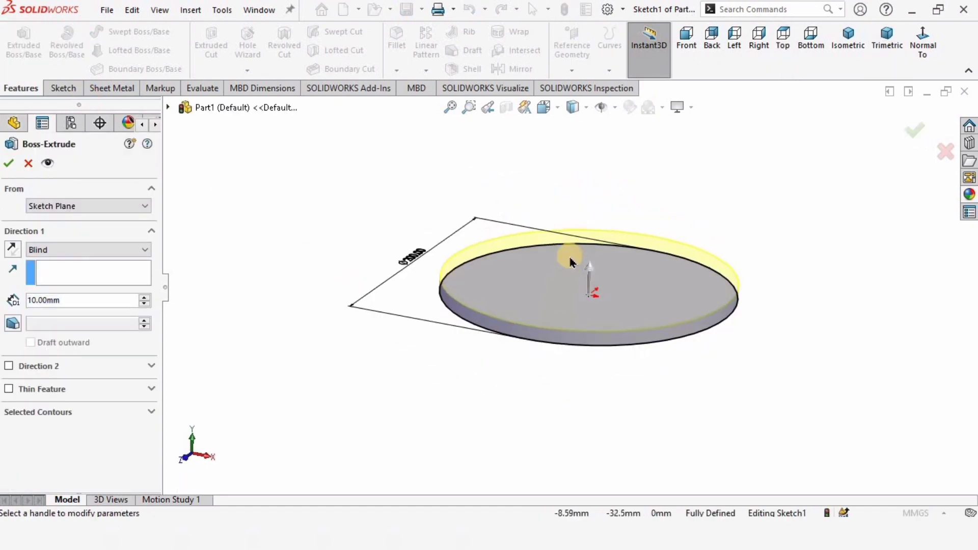
# - Extrude the circle sketched on the Top Plane upward as a blind boss 30 mm thick
pyautogui.scroll(-2, 570, 258)
pyautogui.moveTo(551, 285); pyautogui.dragTo(555, 255, button='middle')
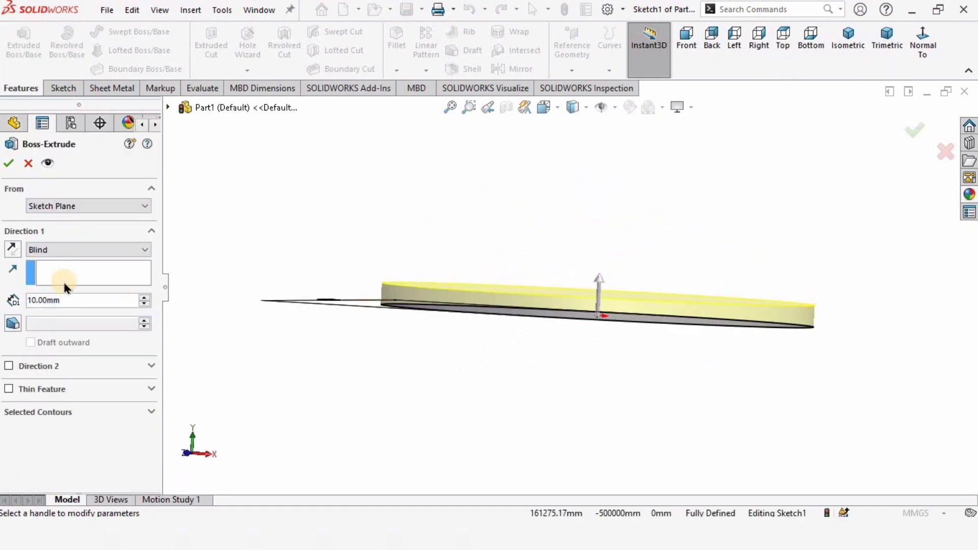
pyautogui.moveTo(245, 280); pyautogui.dragTo(238, 287, button='middle')
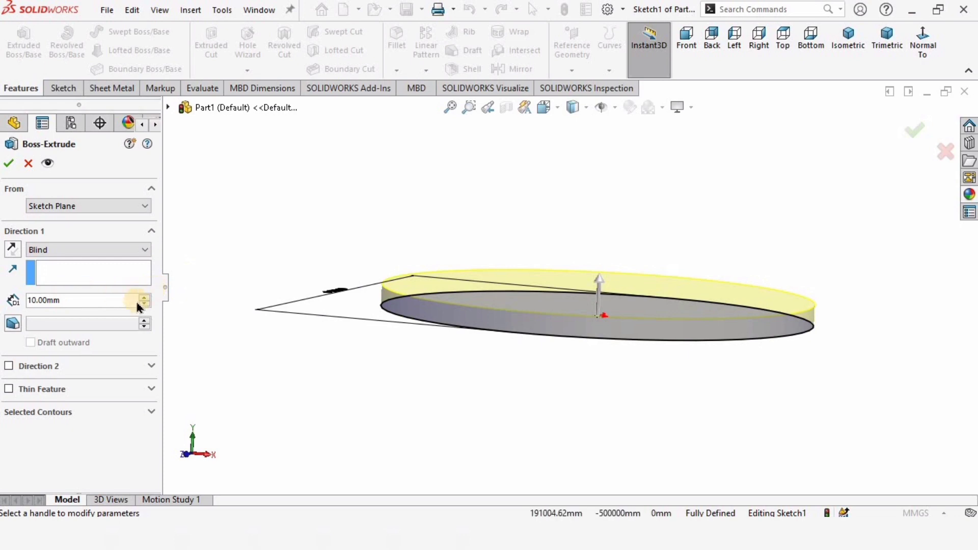
pyautogui.click(143, 297)
pyautogui.click(143, 298)
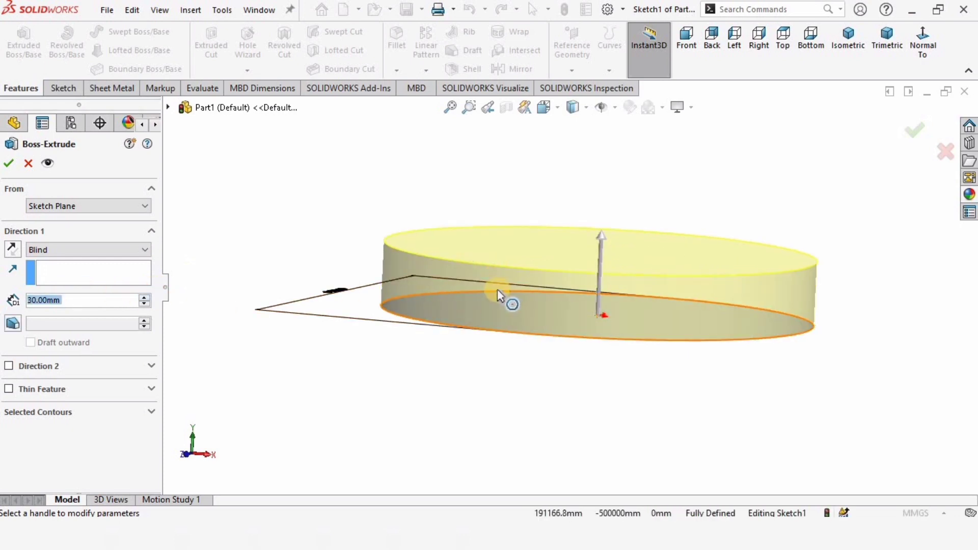
pyautogui.click(9, 165)
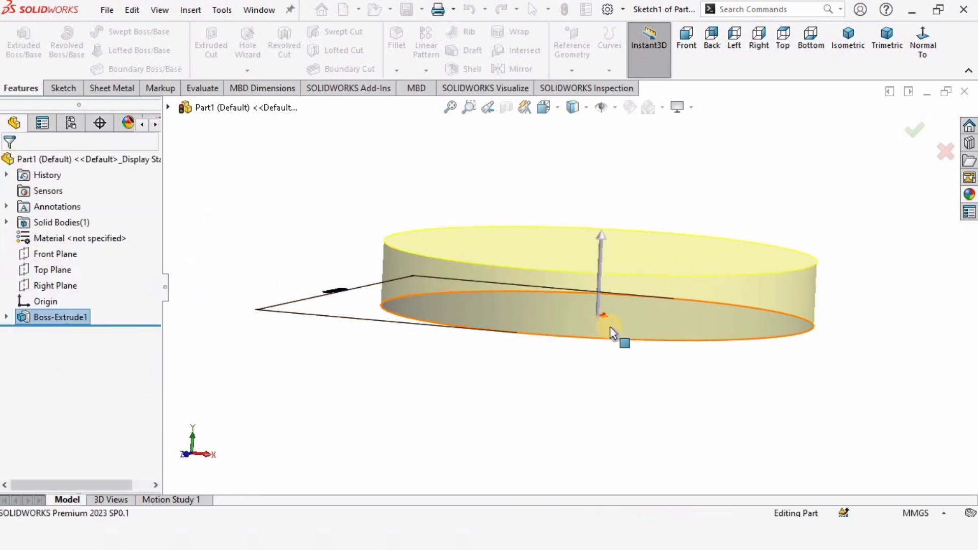
# - Apply the satin finish stainless steel appearance from the Metal > Steel category to the whole part
pyautogui.moveTo(653, 287); pyautogui.dragTo(657, 327, button='middle')
pyautogui.scroll(2, 655, 290)
pyautogui.rightClick(82, 160)
pyautogui.click(127, 139)
pyautogui.click(130, 175)
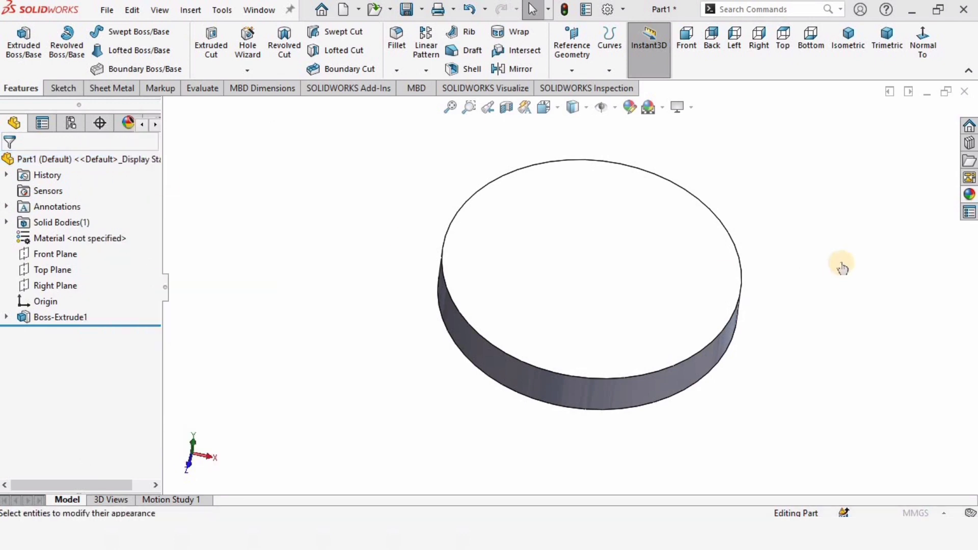
pyautogui.click(753, 165)
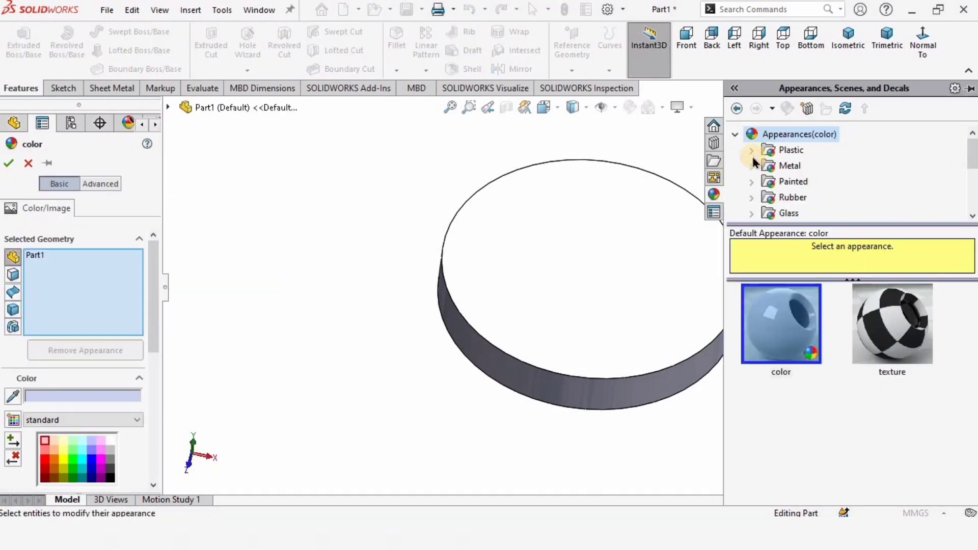
pyautogui.click(736, 135)
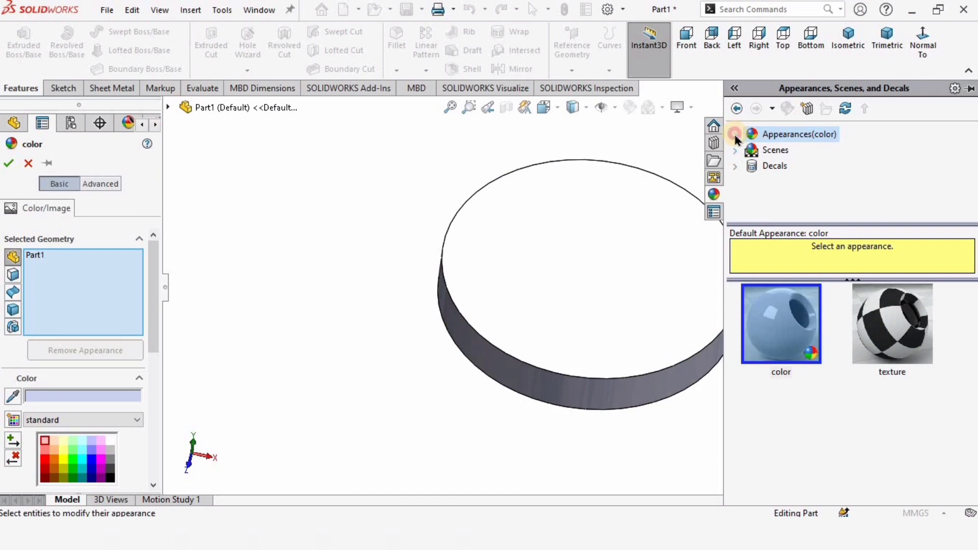
pyautogui.click(736, 136)
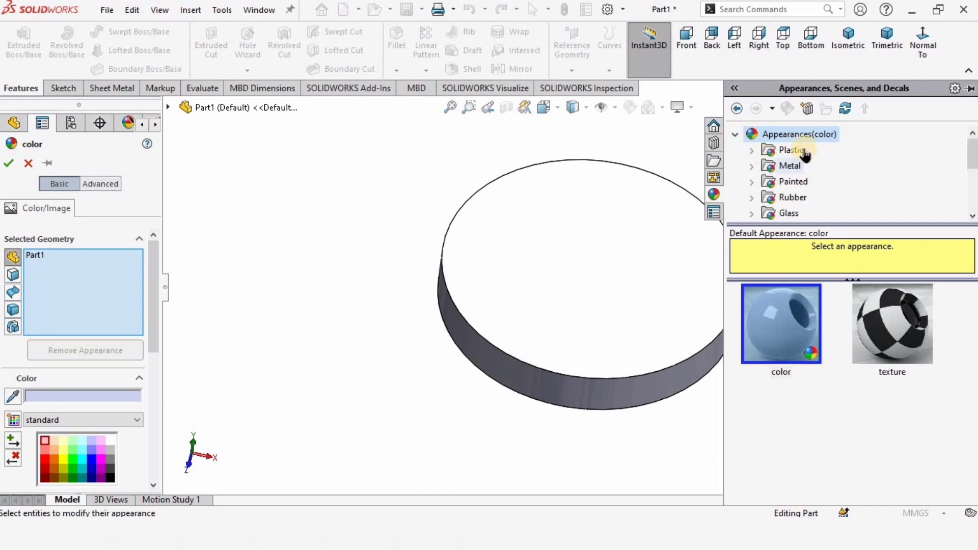
pyautogui.click(753, 166)
pyautogui.click(809, 152)
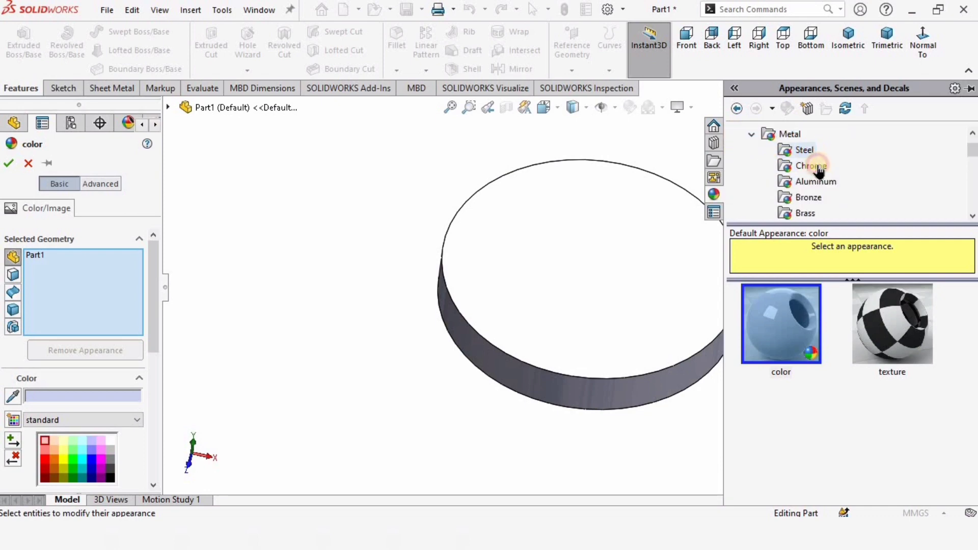
pyautogui.moveTo(974, 325); pyautogui.dragTo(974, 344)
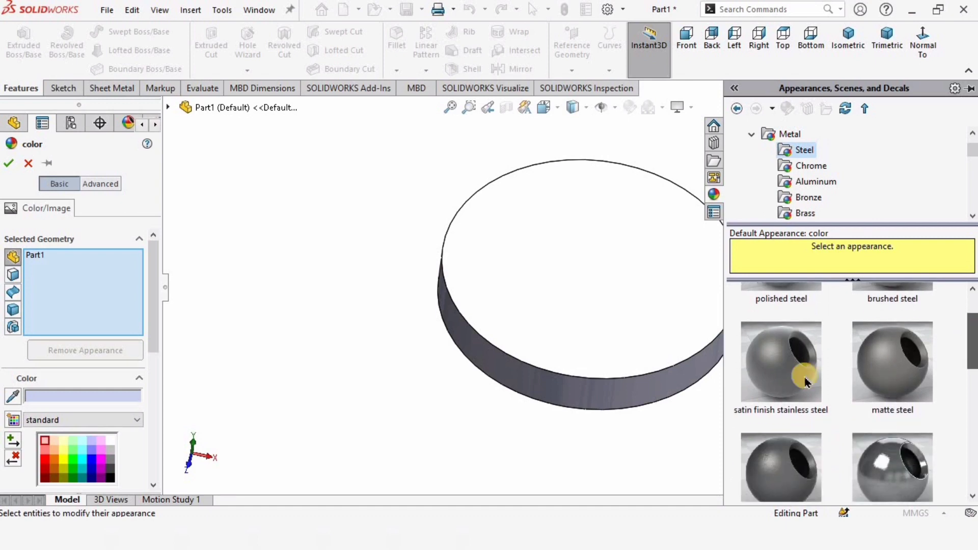
pyautogui.click(799, 372)
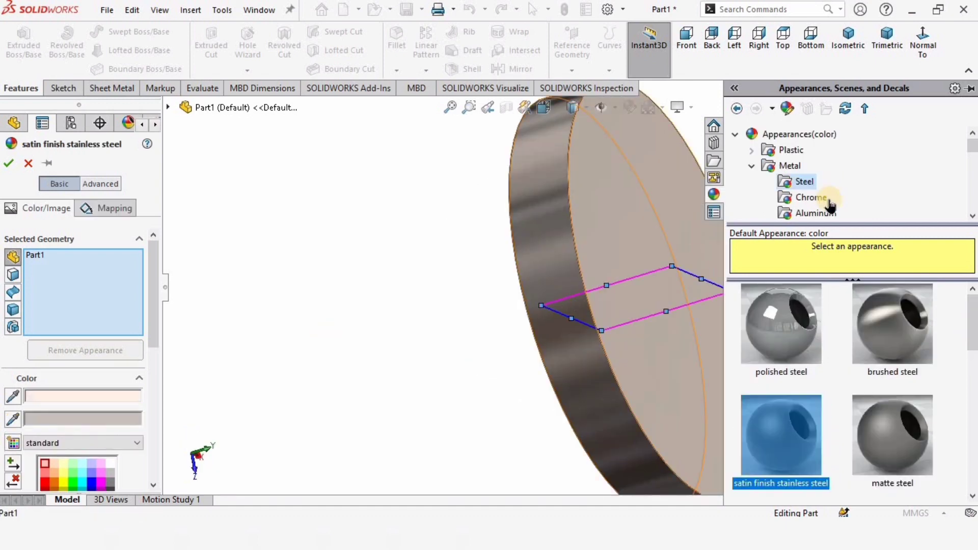
pyautogui.click(12, 164)
# - Chamfer the circular edge of the disc's upper face with a 10 mm distance and 45° angle
pyautogui.moveTo(694, 275); pyautogui.dragTo(555, 268, button='middle')
pyautogui.scroll(3, 554, 268)
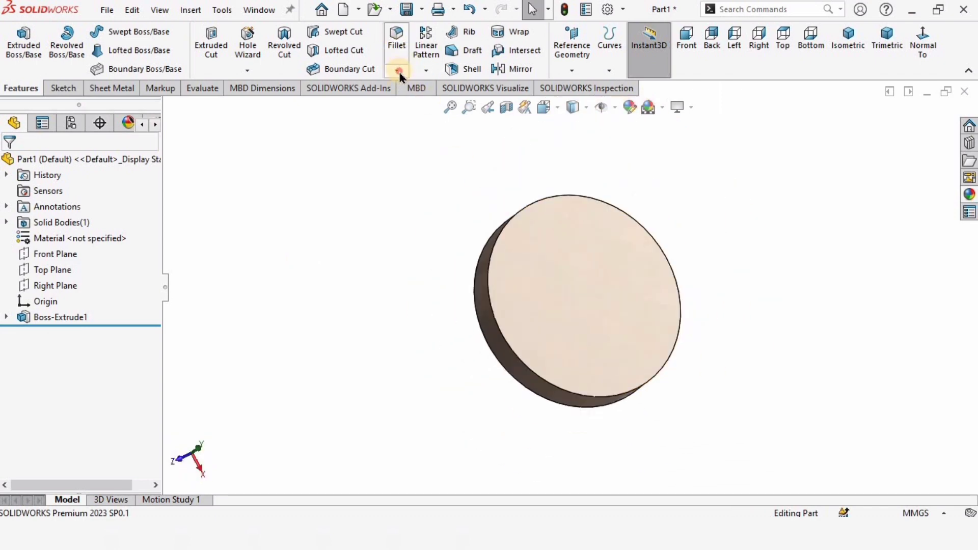
pyautogui.click(399, 74)
pyautogui.click(426, 105)
pyautogui.moveTo(571, 265); pyautogui.dragTo(591, 265, button='middle')
pyautogui.scroll(-3, 571, 275)
pyautogui.click(753, 265)
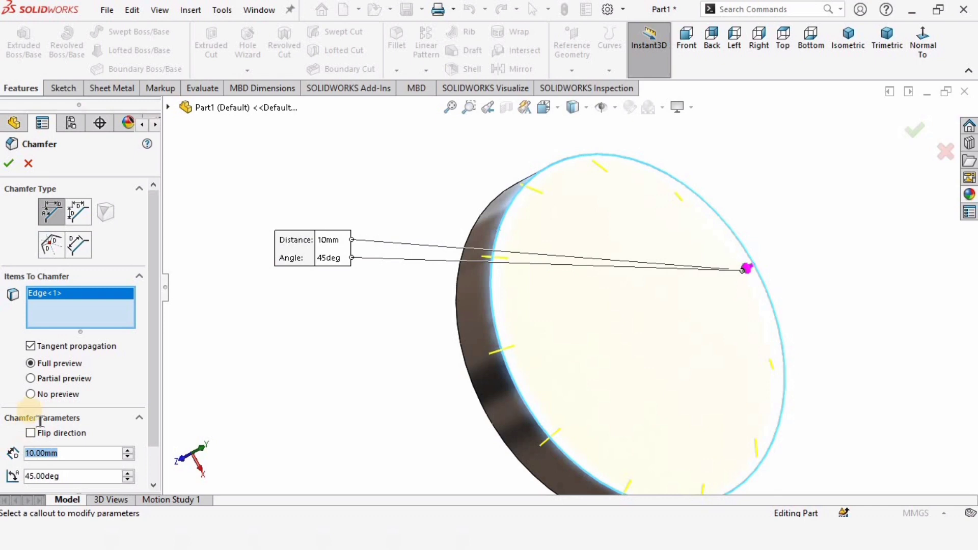
pyautogui.click(8, 164)
# - Start a sketch on the flat face inside the chamfer and convert the disc's outer circular edge into it
pyautogui.moveTo(573, 319)
pyautogui.mouseDown(button='middle')
pyautogui.moveTo(629, 304)
pyautogui.moveTo(531, 321)
pyautogui.moveTo(500, 253)
pyautogui.moveTo(574, 221)
pyautogui.moveTo(561, 323)
pyautogui.moveTo(571, 326)
pyautogui.mouseUp(button='middle')
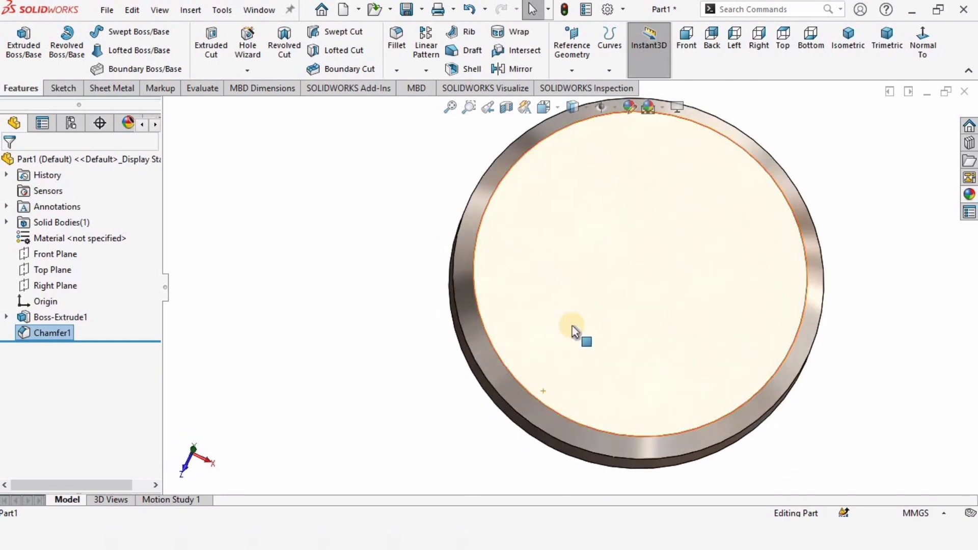
pyautogui.click(640, 283)
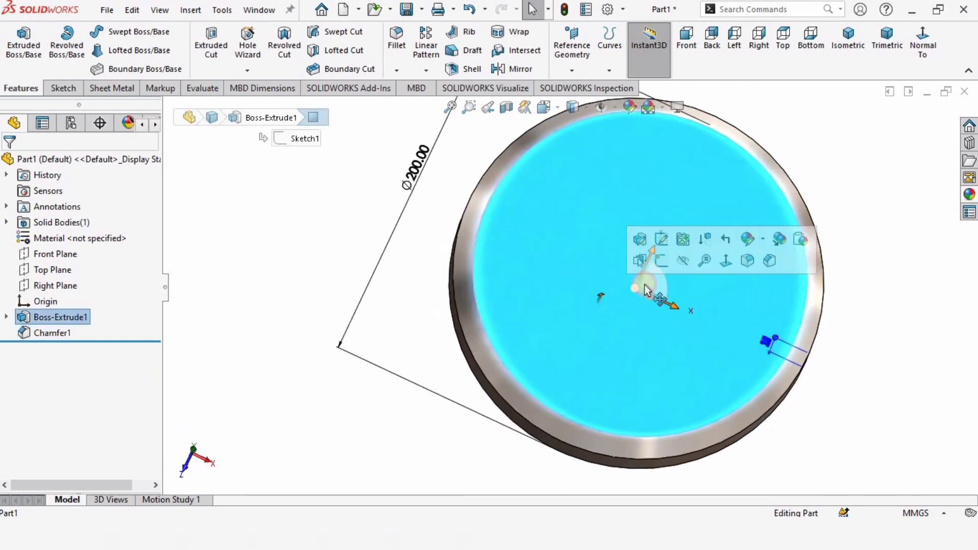
pyautogui.click(661, 261)
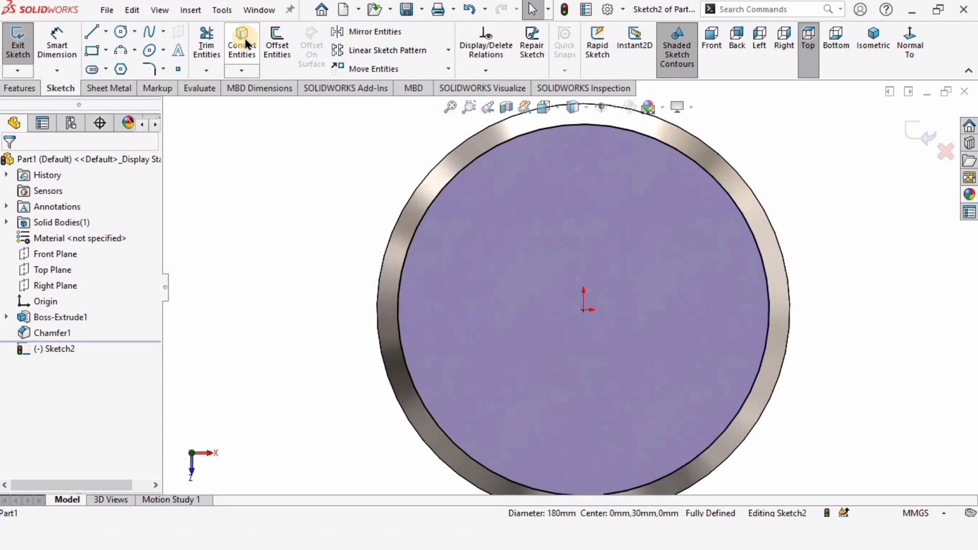
pyautogui.scroll(-5, 436, 201)
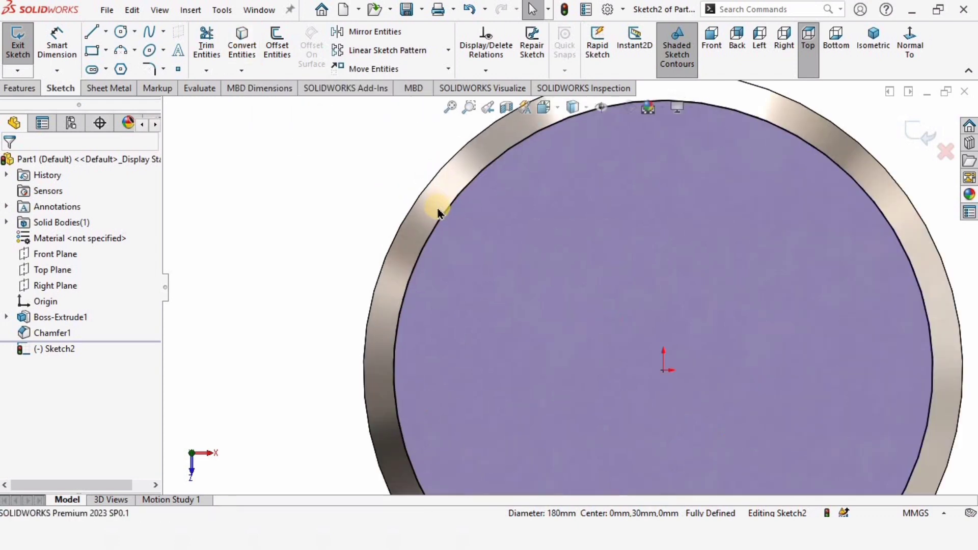
pyautogui.click(427, 182)
pyautogui.click(242, 51)
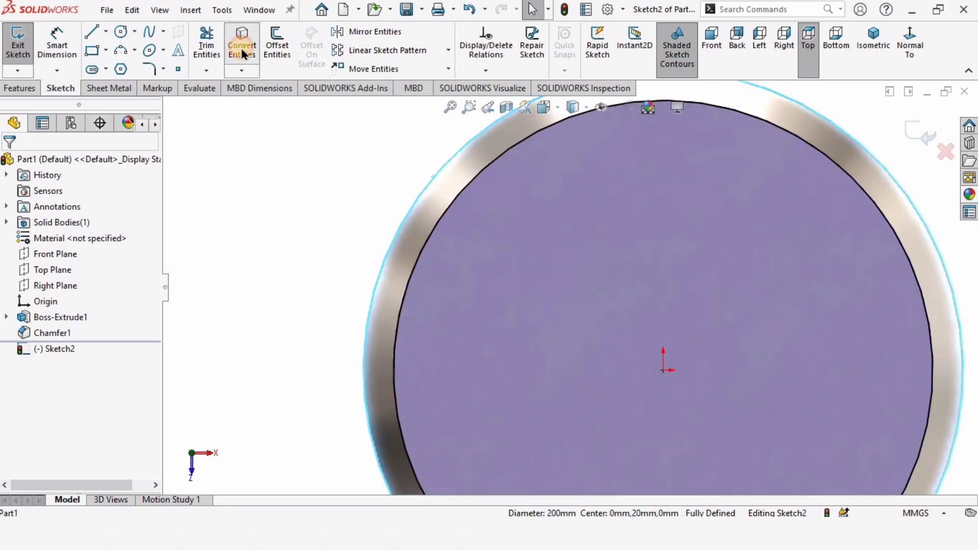
# - Draw a horizontal and a vertical centerline through the origin, each spanning the full diameter of the outer circle
pyautogui.scroll(3, 458, 238)
pyautogui.click(106, 32)
pyautogui.click(122, 69)
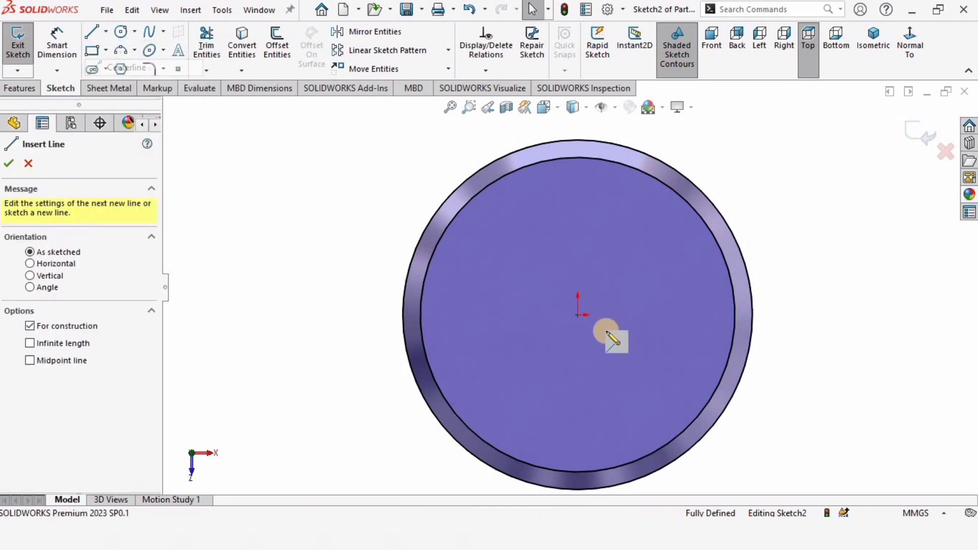
pyautogui.click(577, 315)
pyautogui.click(403, 314)
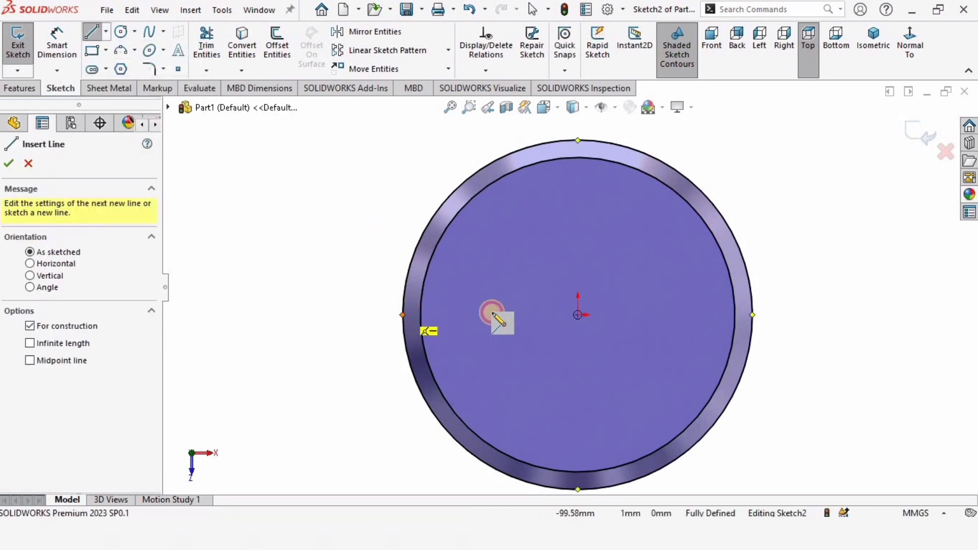
pyautogui.doubleClick(752, 315)
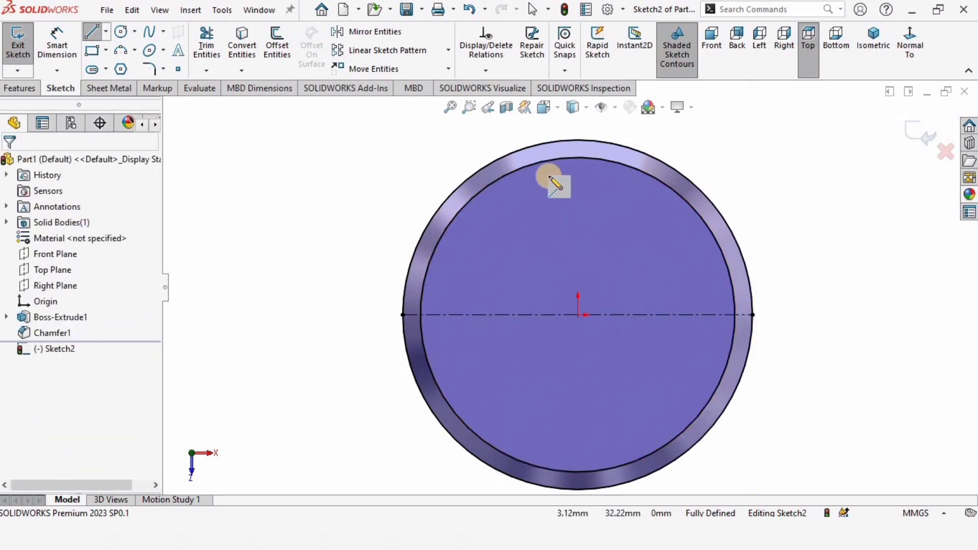
pyautogui.click(578, 140)
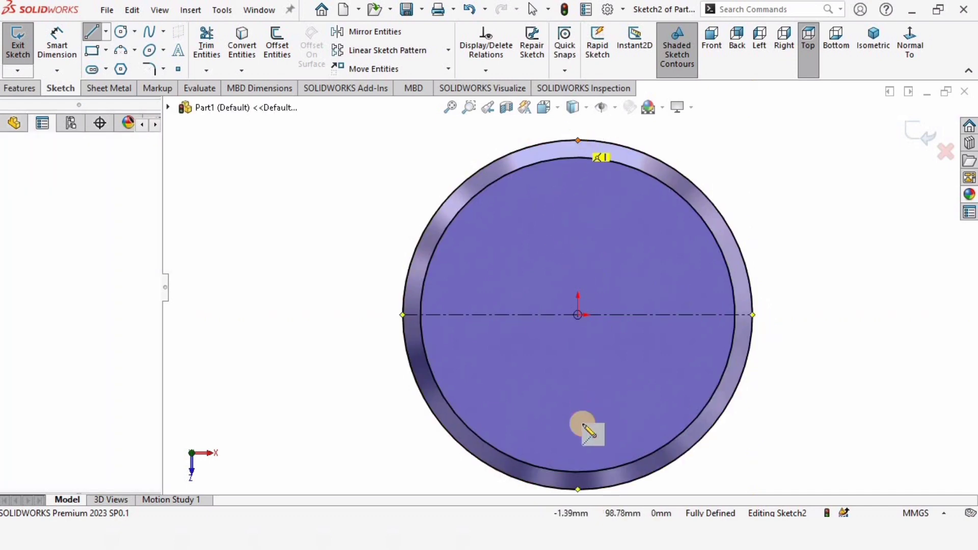
pyautogui.doubleClick(578, 490)
pyautogui.press('Escape')
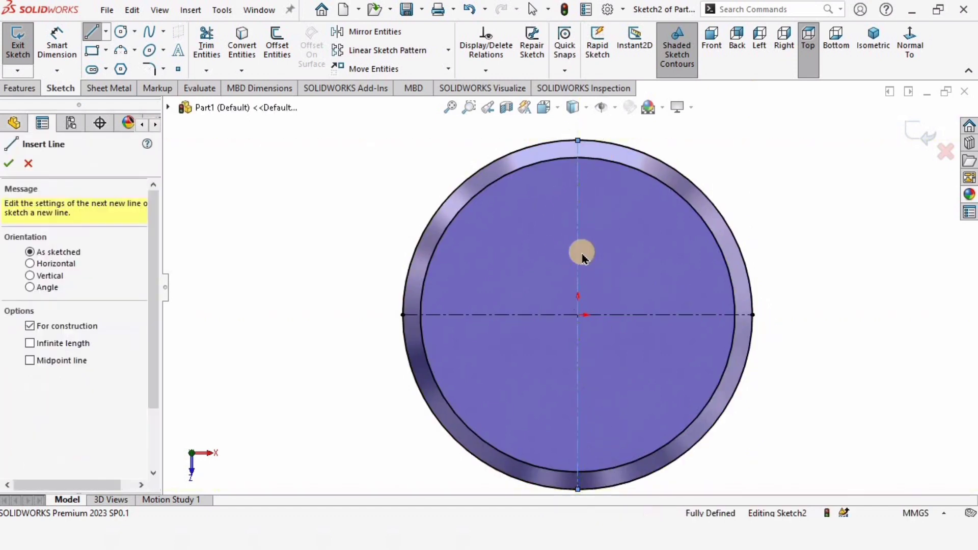
# - Sketch a line from the origin up and left past the outer circle, at about 28° to the horizontal centerline
pyautogui.scroll(-2, 577, 286)
pyautogui.scroll(2, 577, 306)
pyautogui.click(92, 31)
pyautogui.click(569, 297)
pyautogui.click(325, 171)
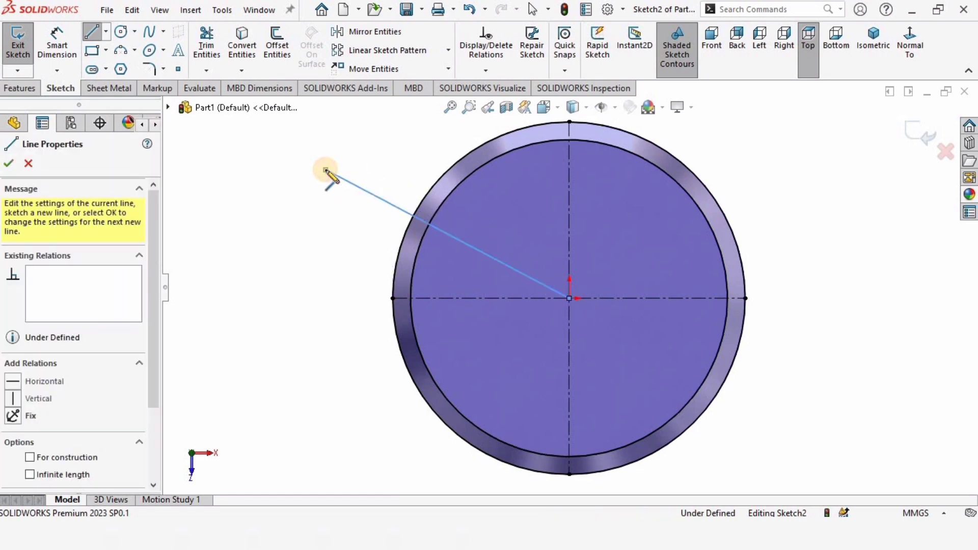
pyautogui.press('Escape')
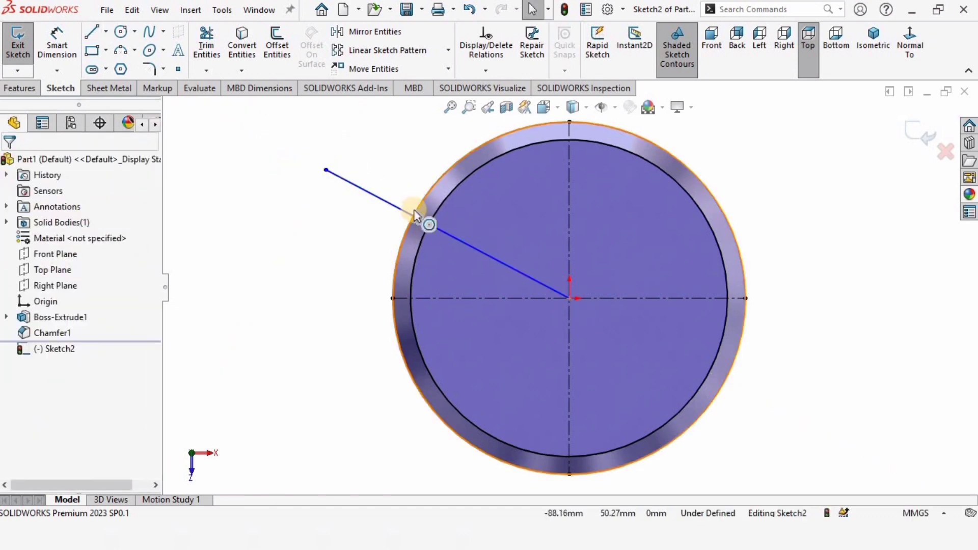
# - Dimension the angle between the sloped line and the horizontal centerline and set it to 15°
pyautogui.scroll(-1, 378, 191)
pyautogui.click(376, 196)
pyautogui.click(237, 162)
pyautogui.click(57, 44)
pyautogui.click(377, 198)
pyautogui.click(510, 321)
pyautogui.click(507, 316)
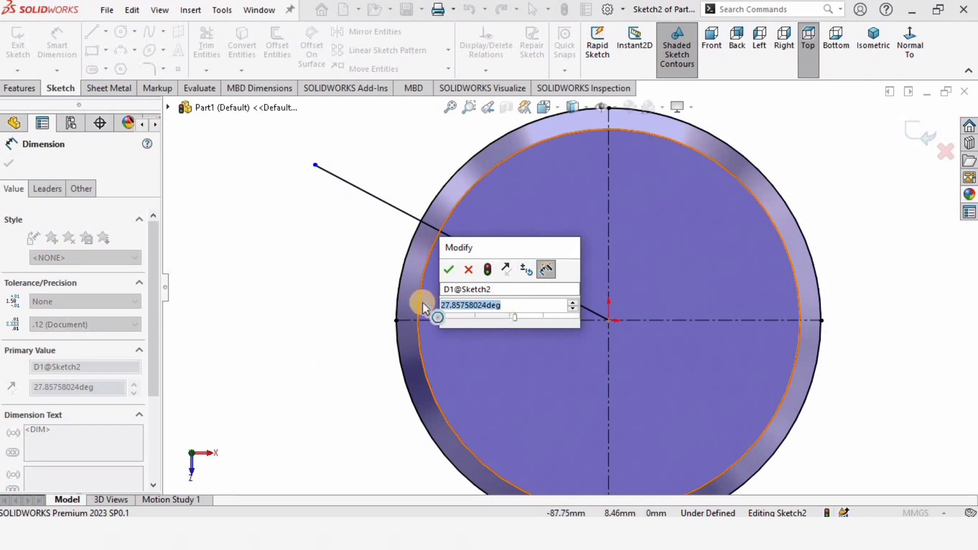
pyautogui.write('15')
pyautogui.press('Return')
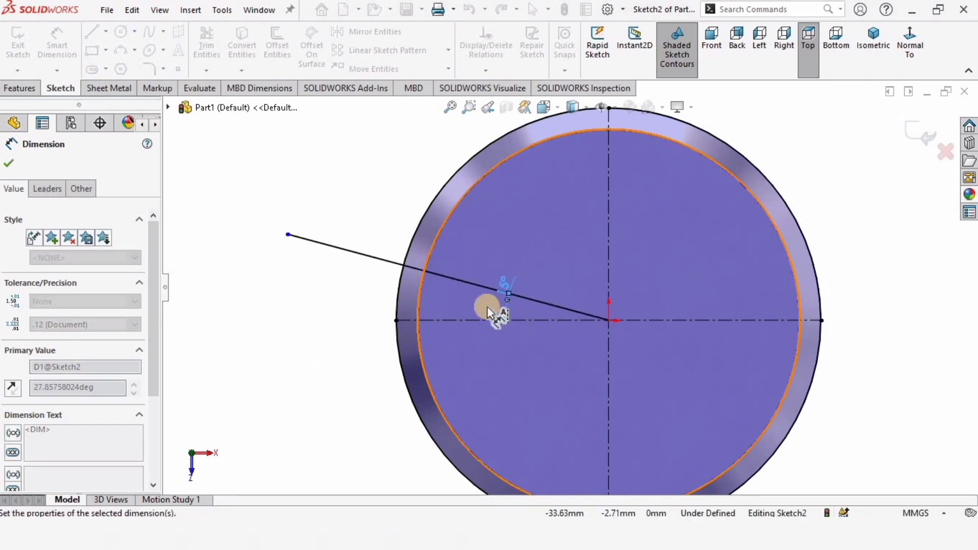
pyautogui.press('Escape')
# - Make the sloped line's outer endpoint coincident with the outer circle
pyautogui.click(288, 234)
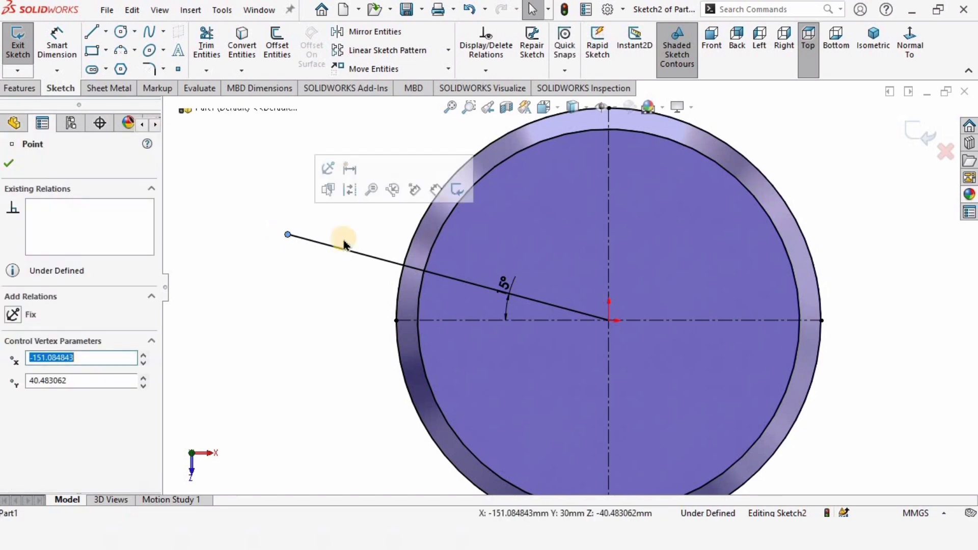
pyautogui.keyDown('ctrl'); pyautogui.click(411, 240); pyautogui.keyUp('ctrl')
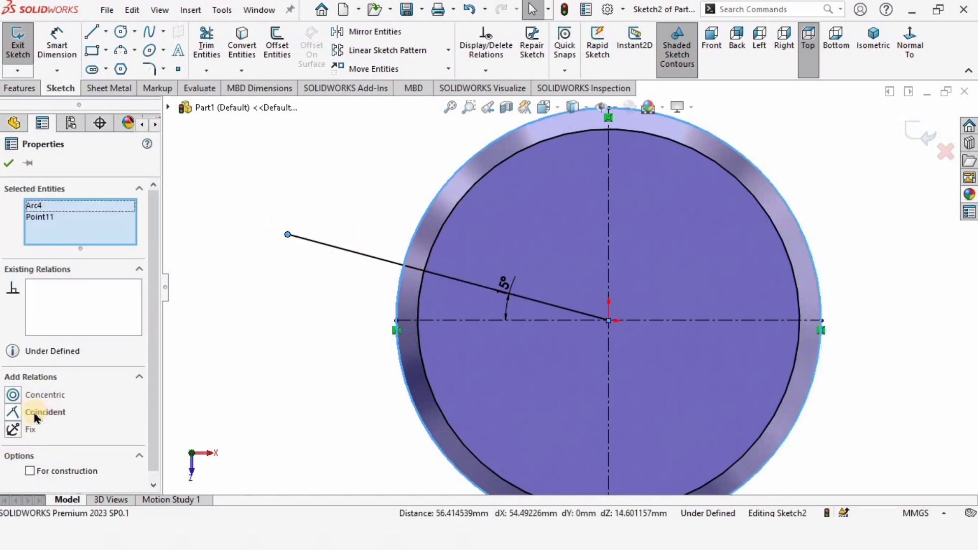
pyautogui.click(36, 413)
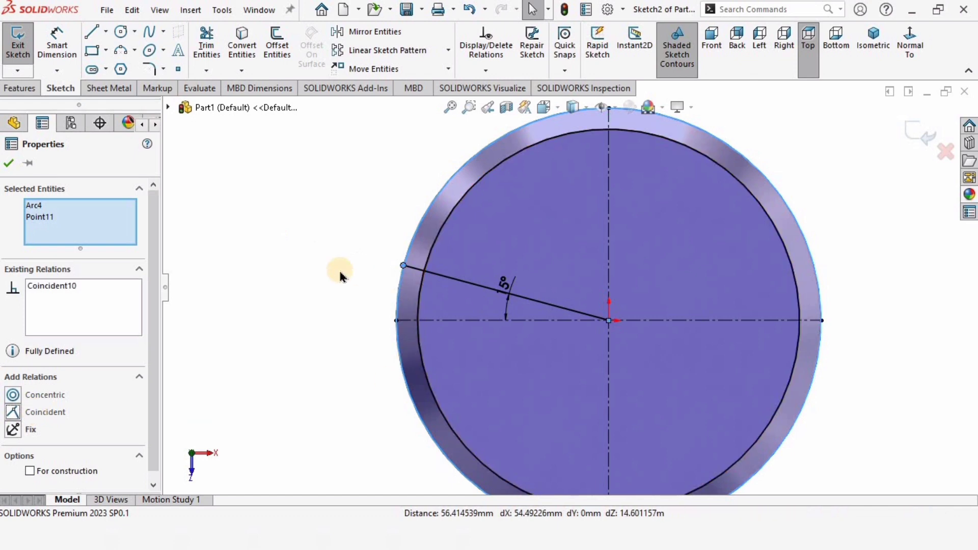
pyautogui.click(291, 155)
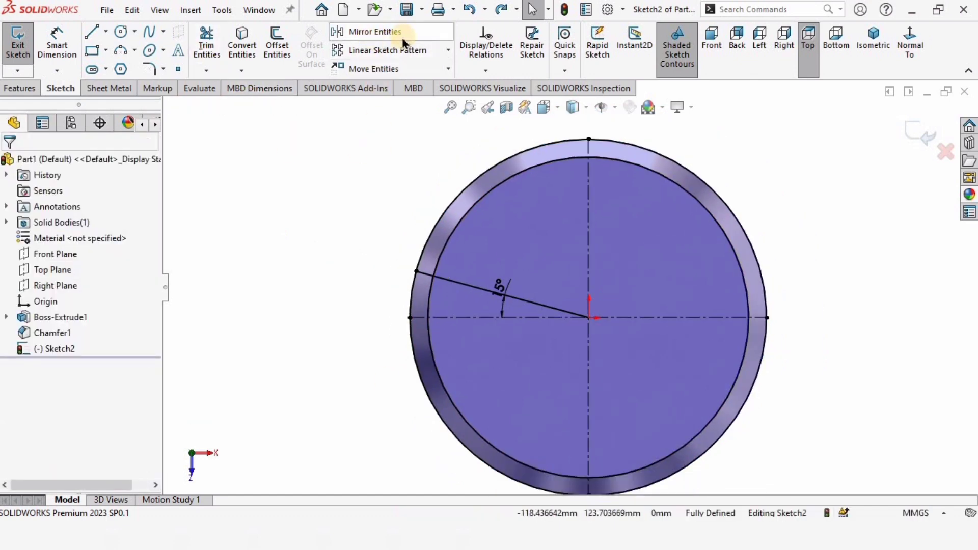
# - Mirror the 15° sloped line about the horizontal centerline, keeping the original as a copy
pyautogui.click(377, 33)
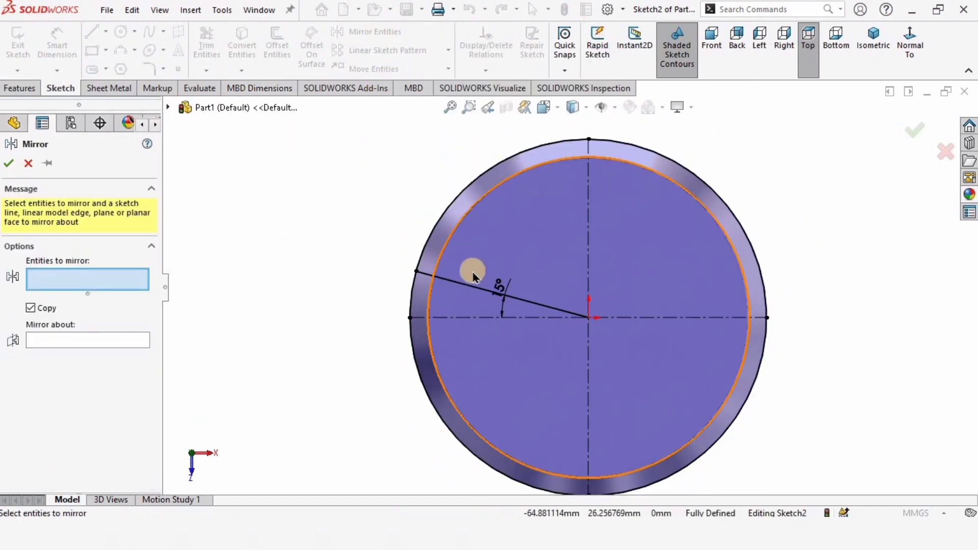
pyautogui.scroll(-1, 469, 273)
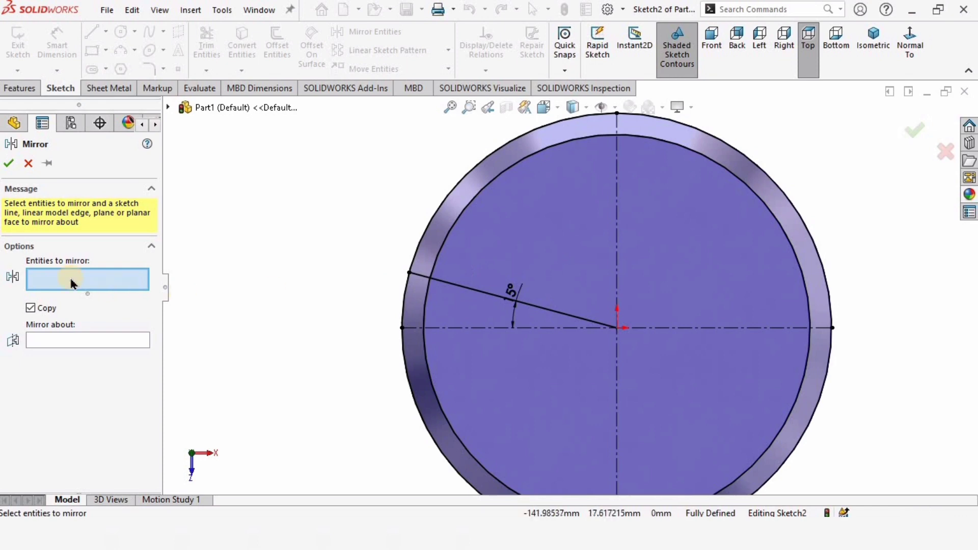
pyautogui.click(466, 206)
pyautogui.click(618, 212)
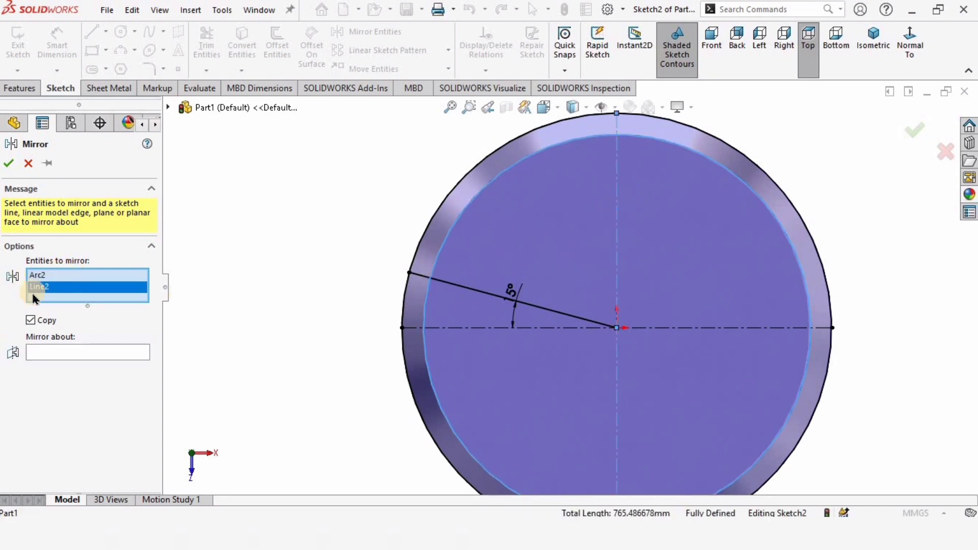
pyautogui.click(62, 287)
pyautogui.press('Delete')
pyautogui.click(45, 276)
pyautogui.press('Delete')
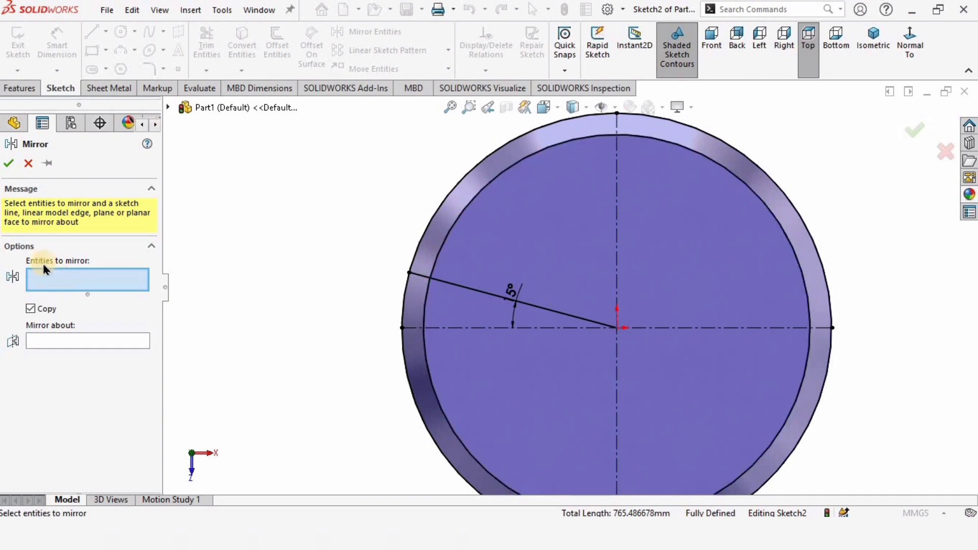
pyautogui.click(466, 288)
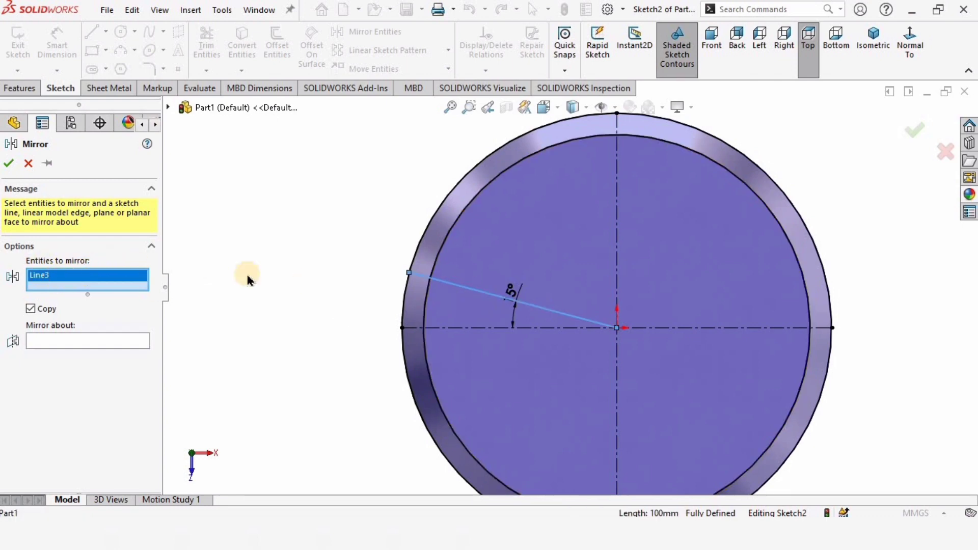
pyautogui.click(86, 342)
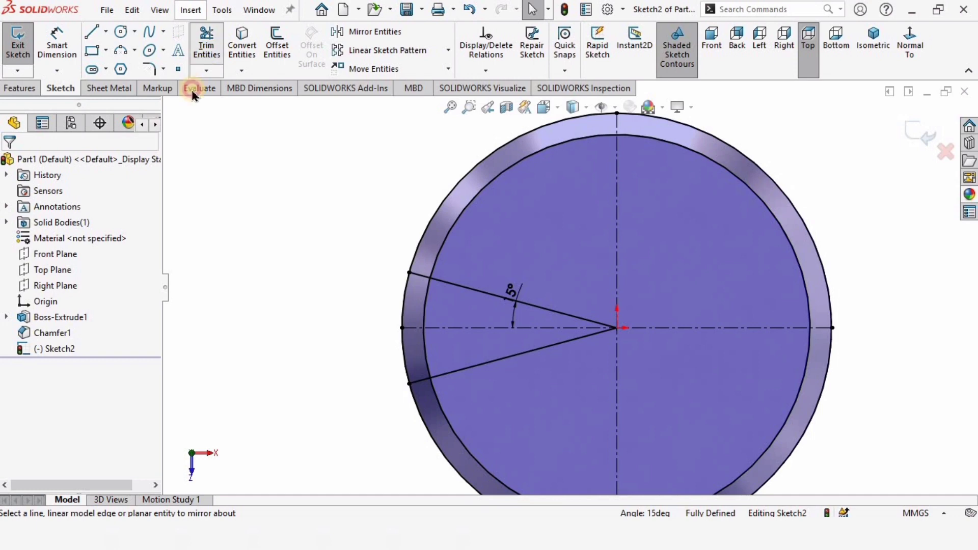
# - Power-trim the portions of the inner and outer circles that lie outside the wedge between the two sloped lines
pyautogui.click(206, 43)
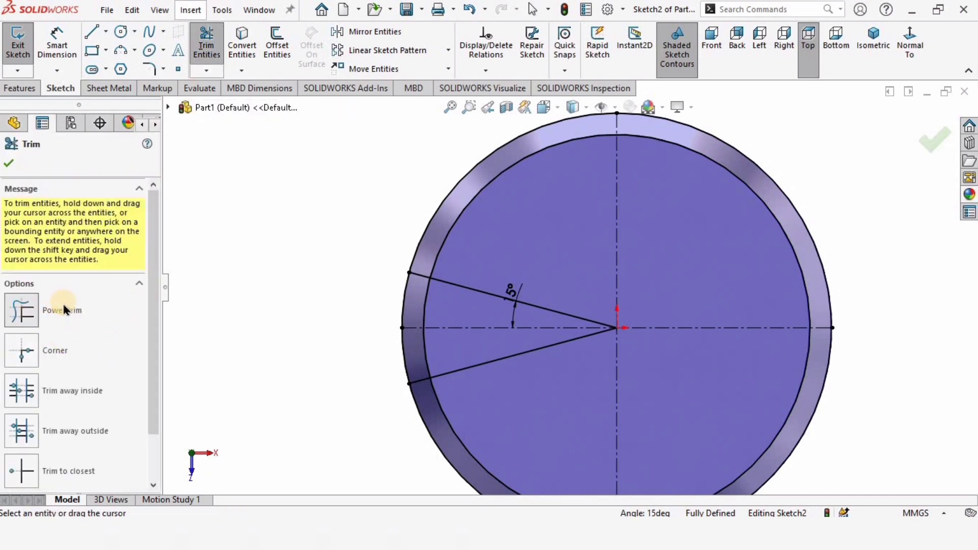
pyautogui.moveTo(445, 135)
pyautogui.mouseDown()
pyautogui.moveTo(520, 198)
pyautogui.moveTo(535, 198)
pyautogui.mouseUp()
pyautogui.moveTo(816, 163); pyautogui.dragTo(734, 209)
pyautogui.moveTo(831, 433); pyautogui.dragTo(760, 403)
pyautogui.moveTo(407, 448); pyautogui.dragTo(477, 417)
pyautogui.scroll(-1, 387, 407)
pyautogui.click(9, 165)
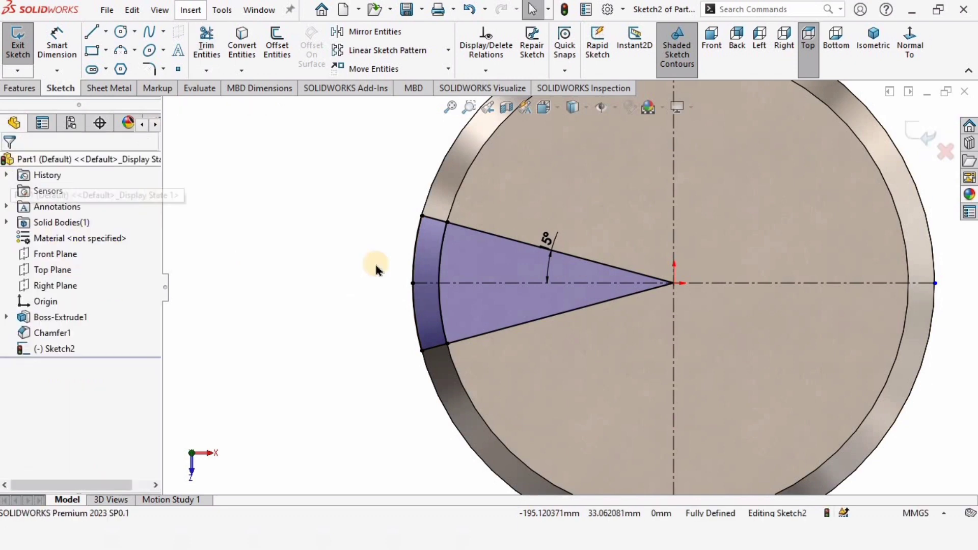
# - Trim both sloped lines inside the inner arc, leaving a closed ring segment across the chamfer
pyautogui.click(531, 290)
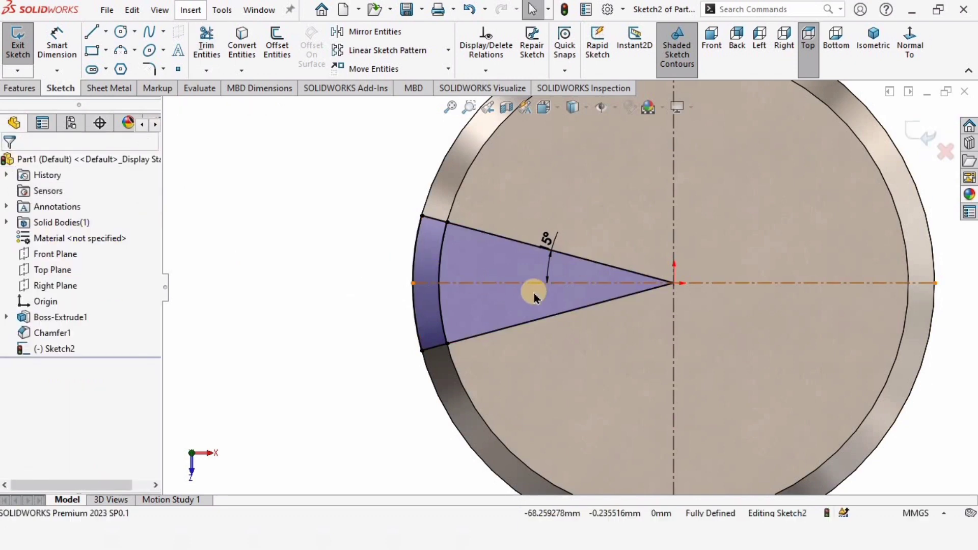
pyautogui.click(206, 43)
pyautogui.moveTo(522, 237); pyautogui.dragTo(520, 247)
pyautogui.moveTo(516, 326); pyautogui.dragTo(537, 262)
pyautogui.click(10, 165)
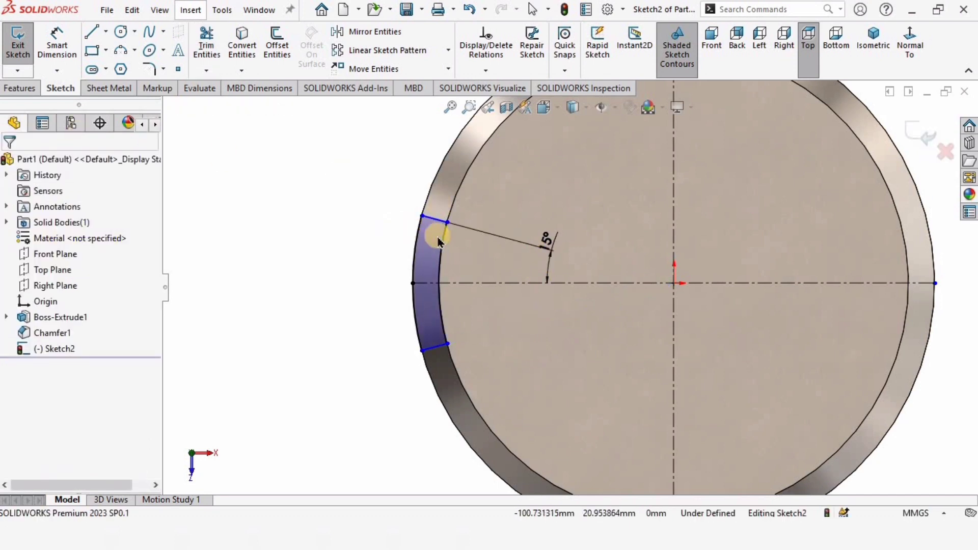
# - Cut-extrude the ring-segment profile into the disc's chamfered rim
pyautogui.scroll(-2, 436, 236)
pyautogui.moveTo(619, 259); pyautogui.dragTo(601, 259)
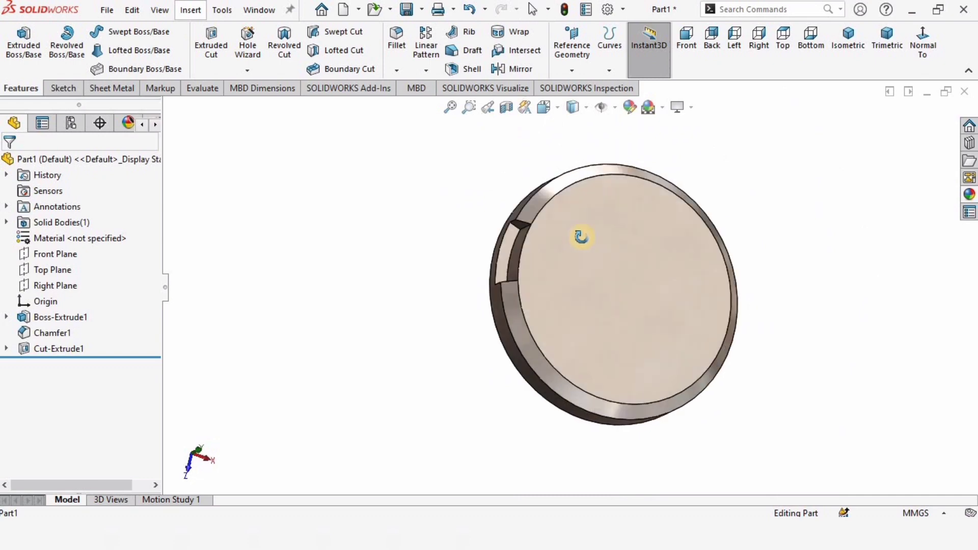
pyautogui.moveTo(579, 236)
pyautogui.mouseDown(button='middle')
pyautogui.moveTo(601, 240)
pyautogui.moveTo(629, 277)
pyautogui.moveTo(672, 280)
pyautogui.mouseUp(button='middle')
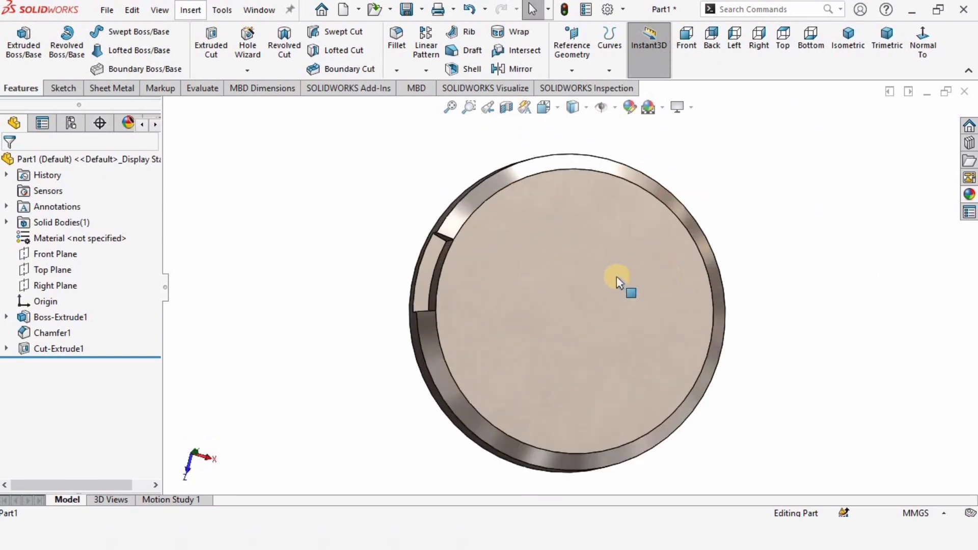
# - Start a circular pattern around the top face's circular edge, equally spaced over 360° with 100 instances
pyautogui.click(427, 70)
pyautogui.click(442, 105)
pyautogui.click(622, 305)
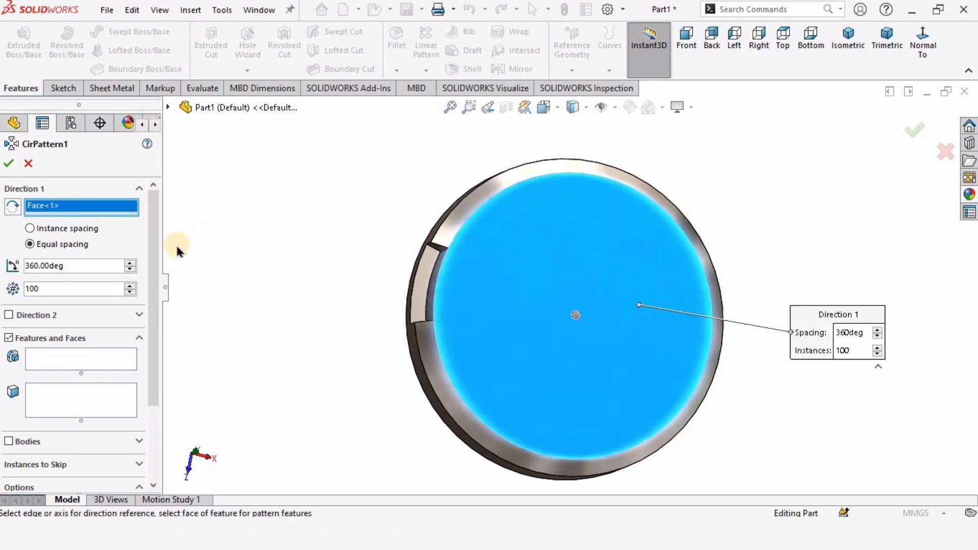
pyautogui.press('Delete')
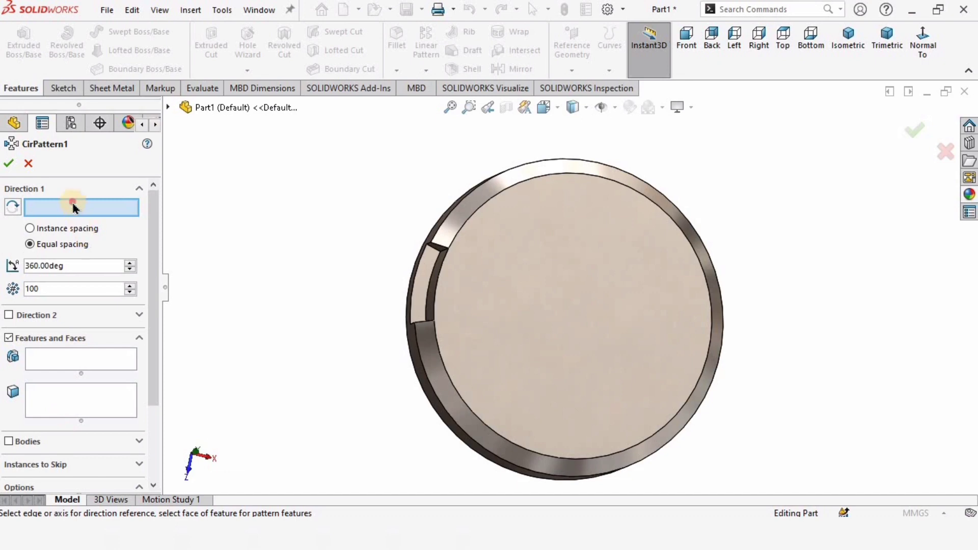
pyautogui.scroll(-2, 493, 234)
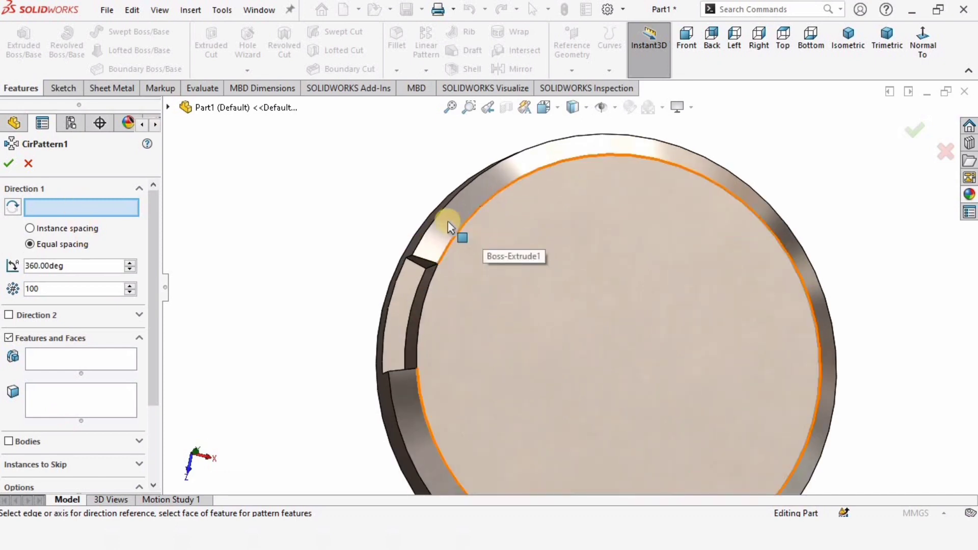
pyautogui.click(454, 236)
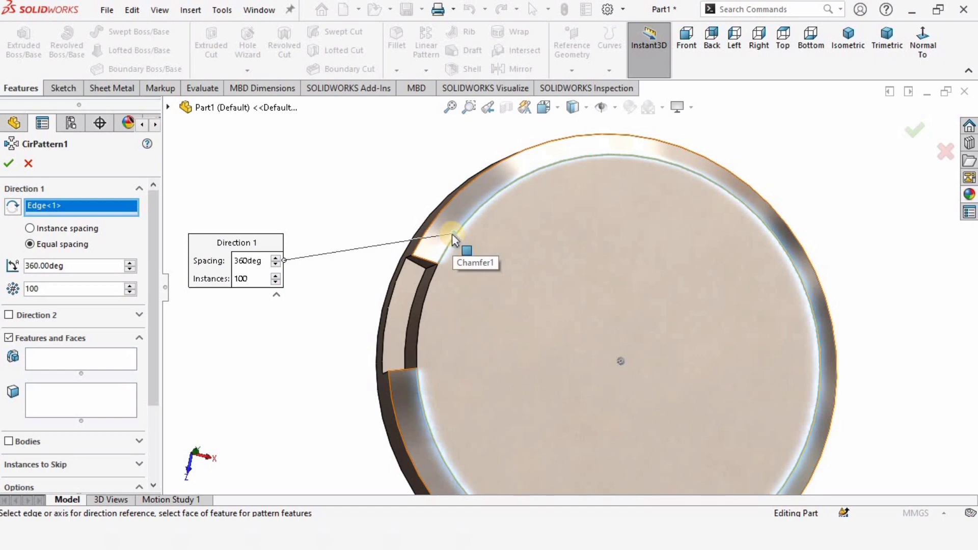
pyautogui.click(86, 265)
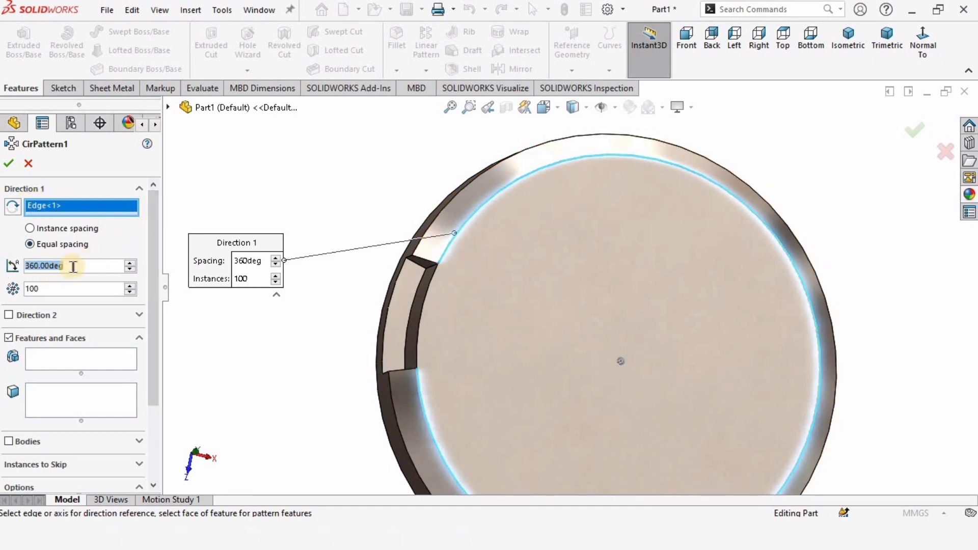
pyautogui.press('Tab')
pyautogui.write('100')
# - Choose the extruded rim cut as the feature to repeat in the circular pattern
pyautogui.scroll(-3, 153, 282)
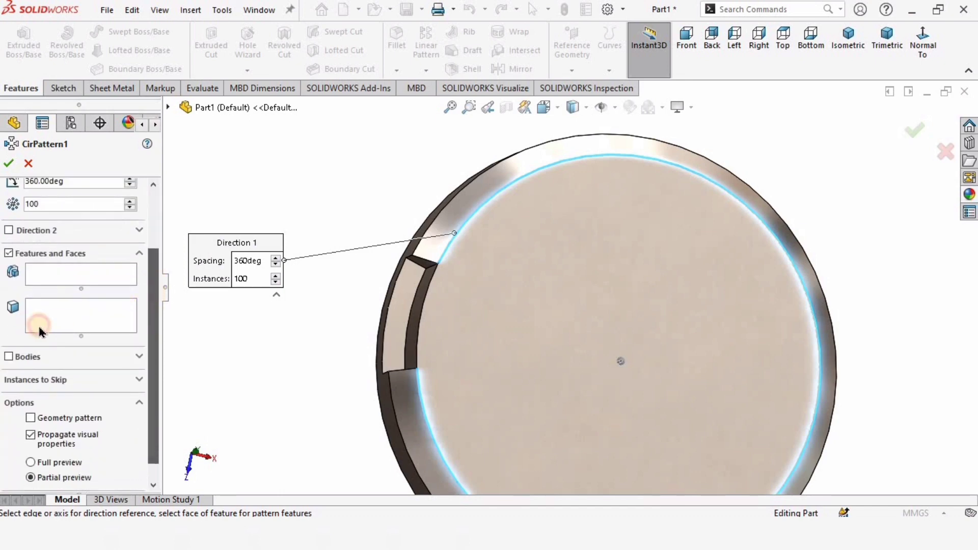
pyautogui.click(60, 270)
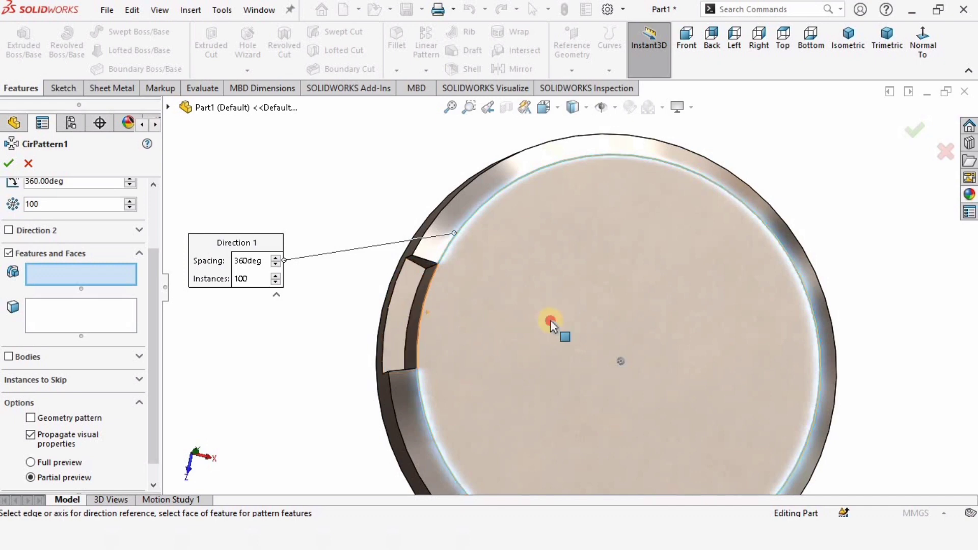
pyautogui.click(517, 336)
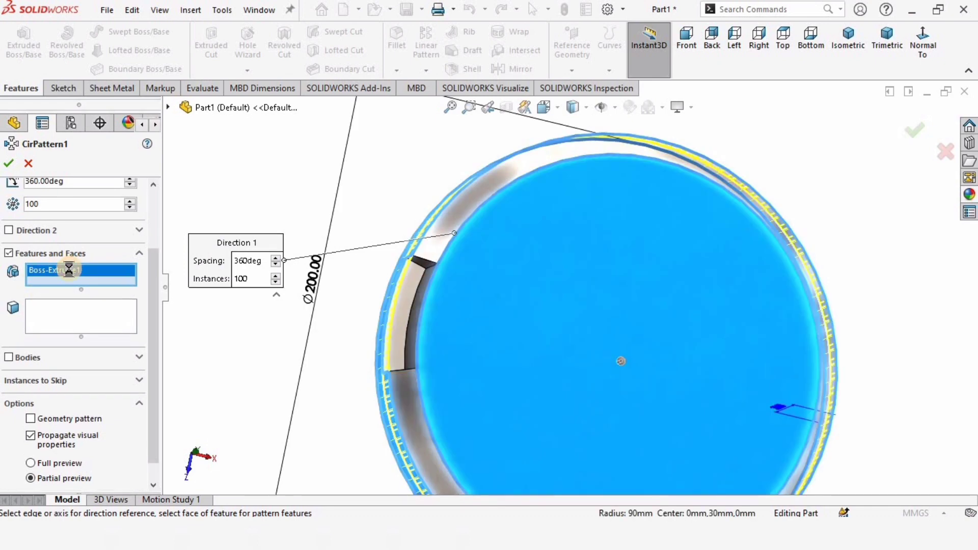
pyautogui.press('Delete')
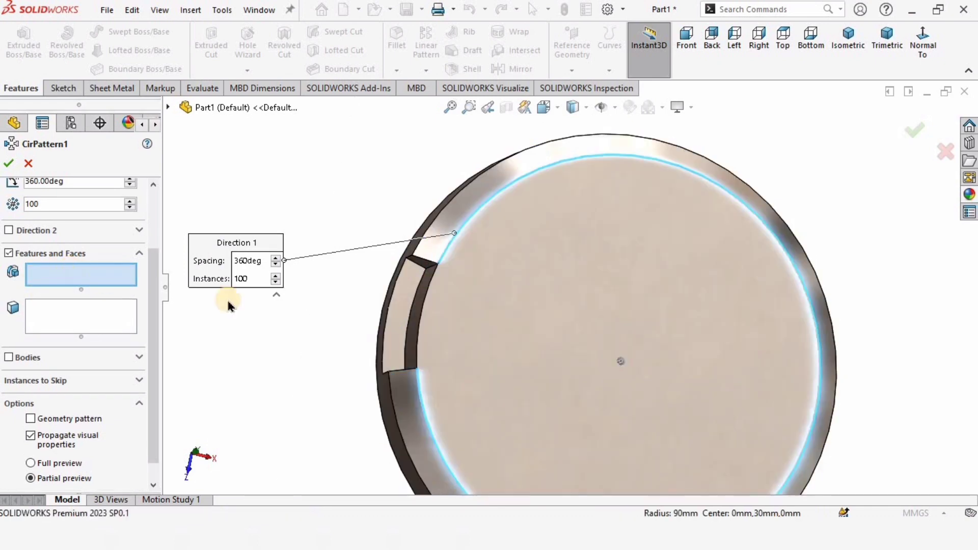
pyautogui.click(414, 292)
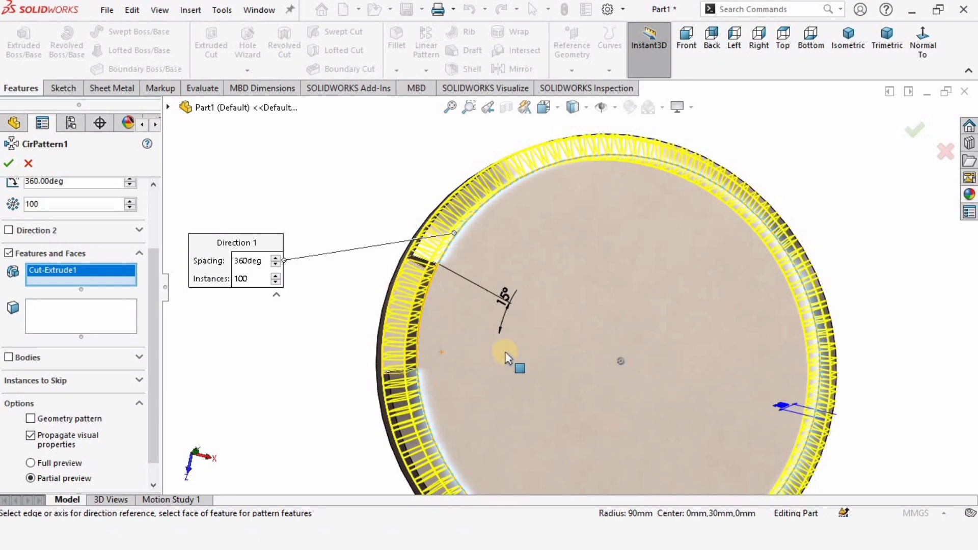
# - Reduce the circular pattern's number of instances to 64
pyautogui.scroll(1, 509, 357)
pyautogui.moveTo(153, 258); pyautogui.dragTo(157, 245)
pyautogui.doubleClick(78, 251)
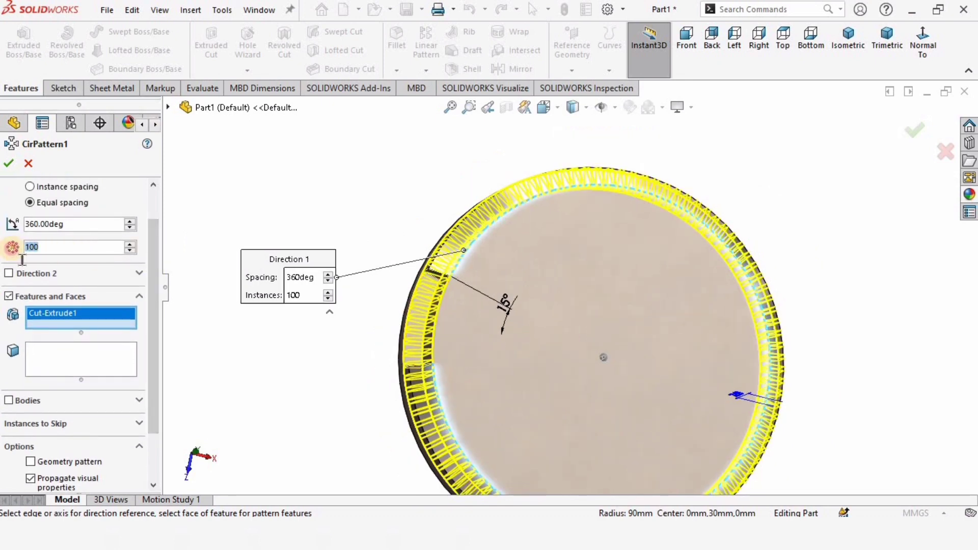
pyautogui.scroll(1, 129, 306)
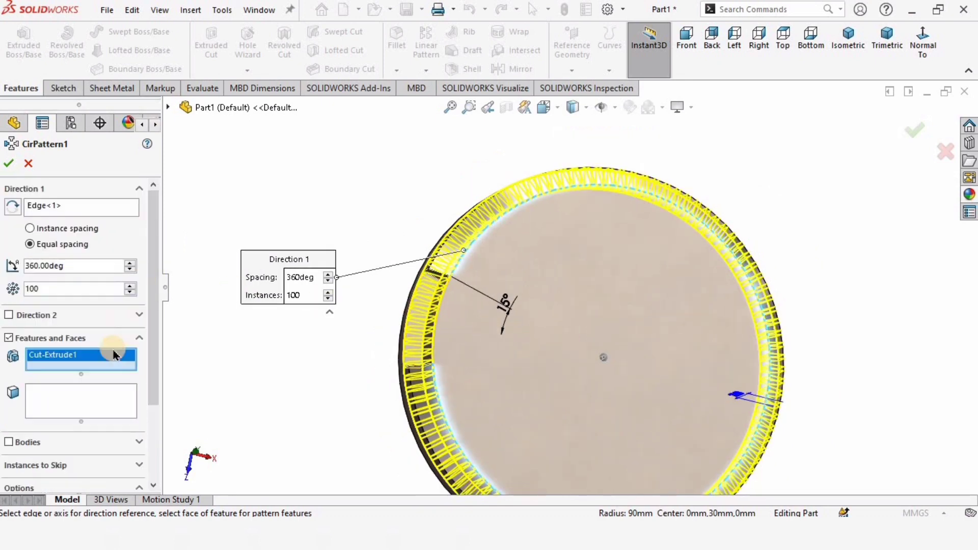
pyautogui.click(130, 293)
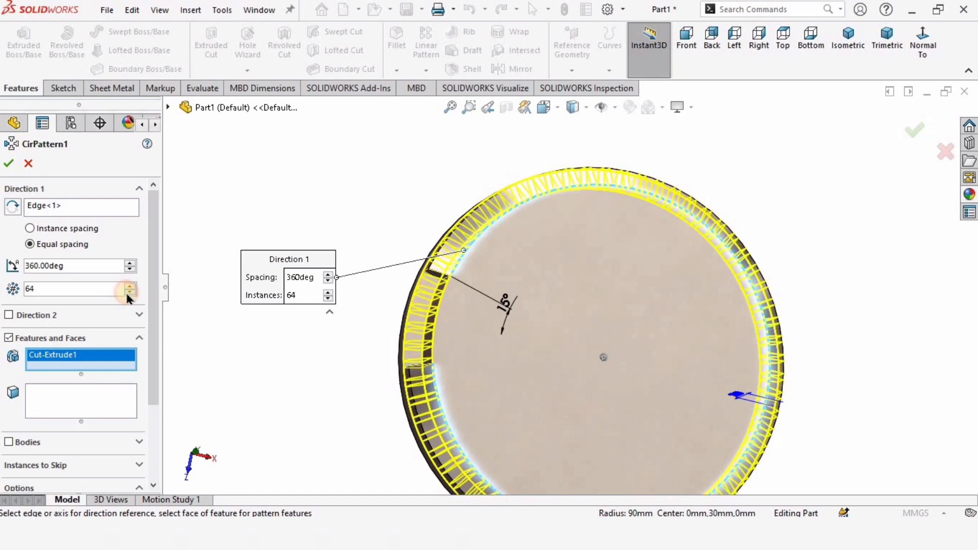